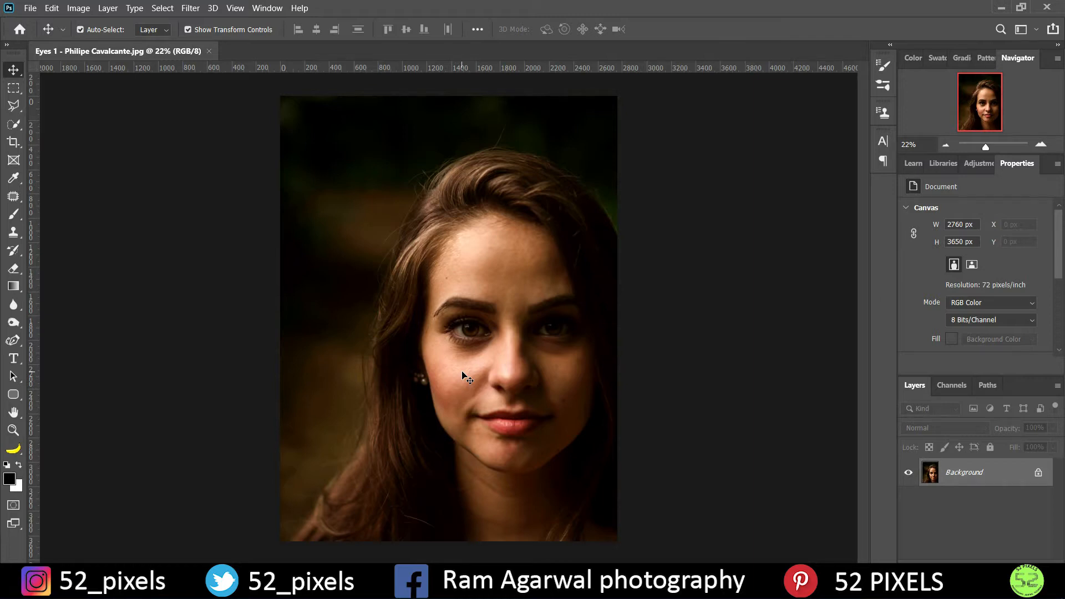
Step: Examine both eyes of the portrait up close, including the surrounding shadows
key(ctrl+plus)
key(ctrl+plus)
key(ctrl+plus)
key(ctrl+plus)
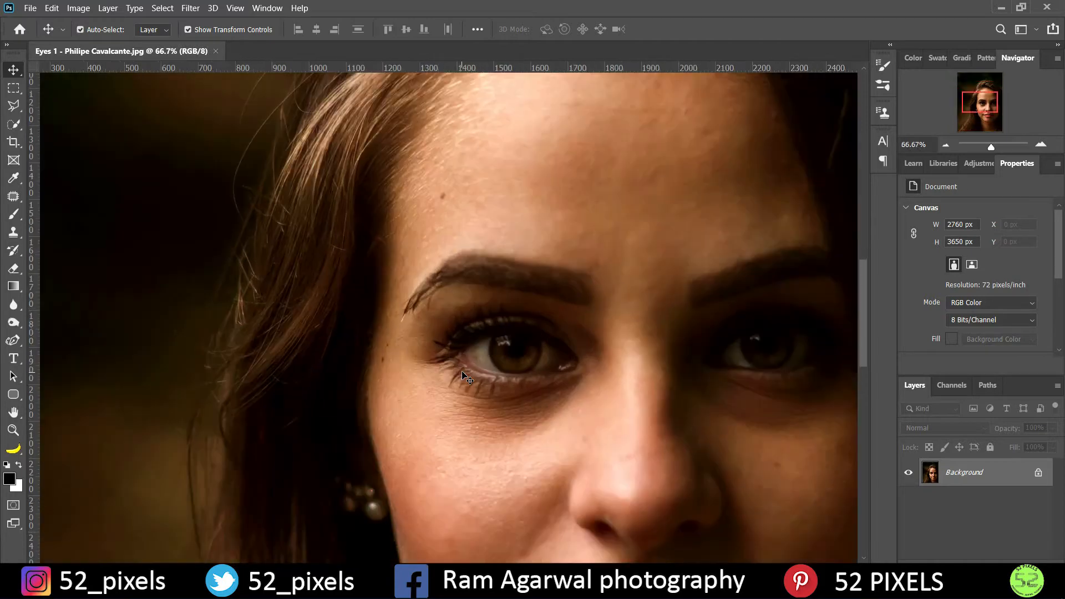
key(ctrl+plus)
key(ctrl+plus)
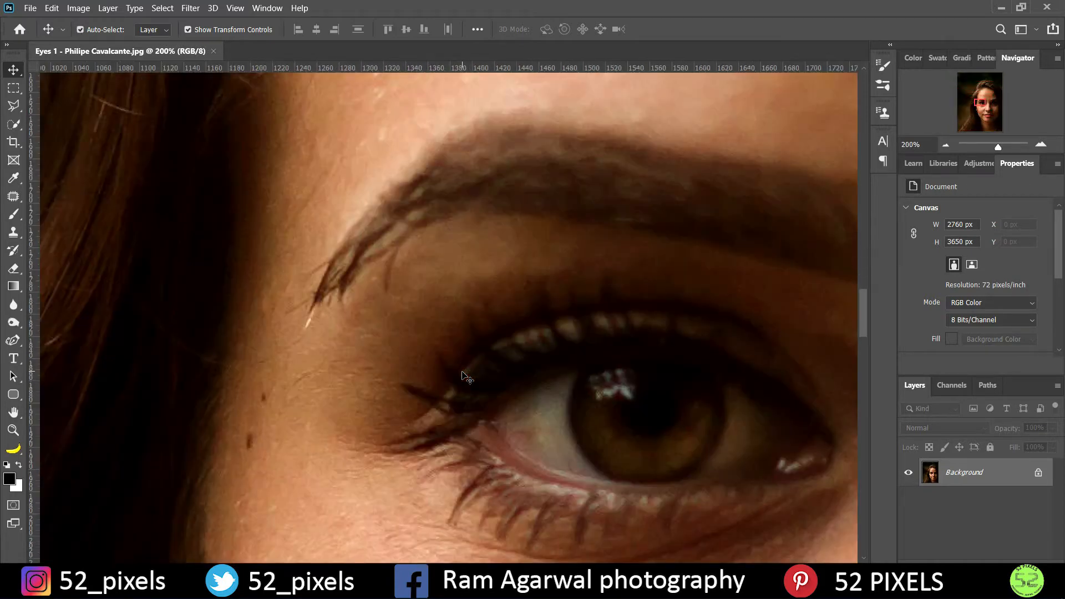
key(ctrl+minus)
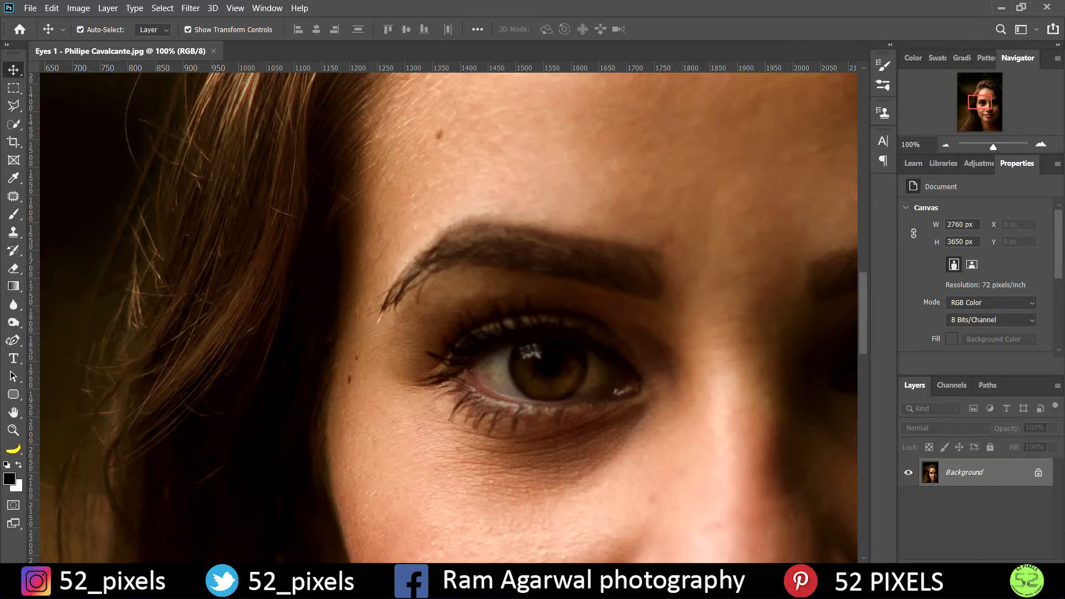
scroll(449, 318, right, 5)
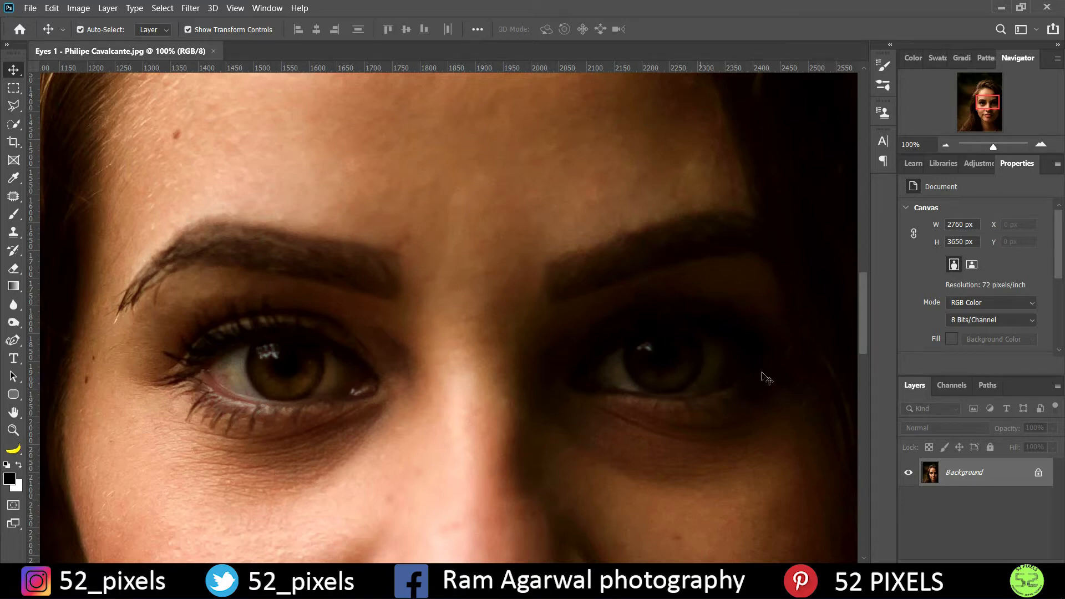
Step: Add a Levels adjustment layer and brighten the portrait by setting the white input level to 116
click(980, 164)
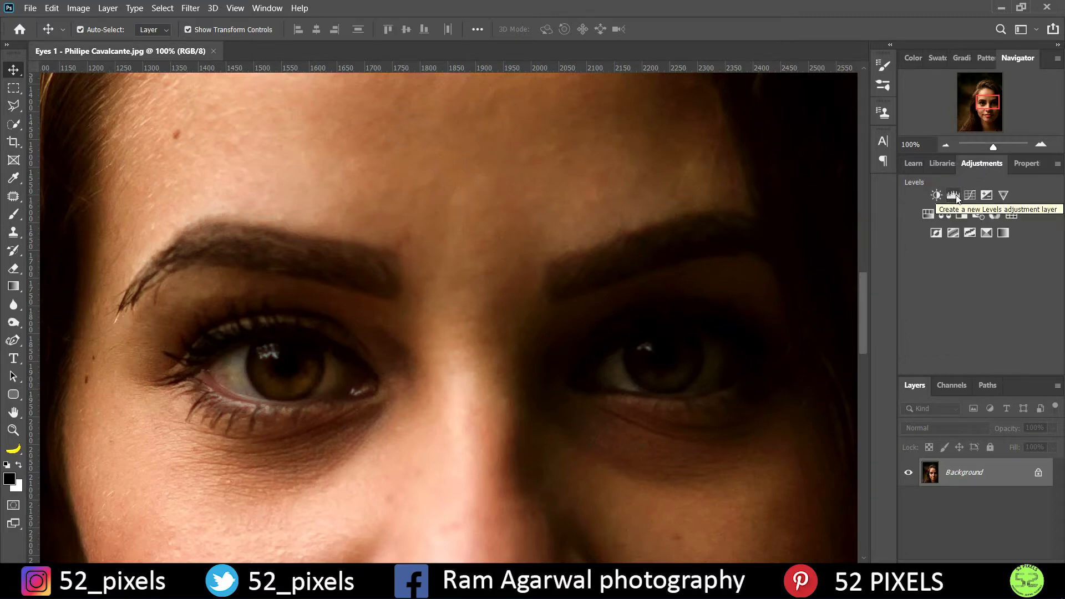
click(956, 196)
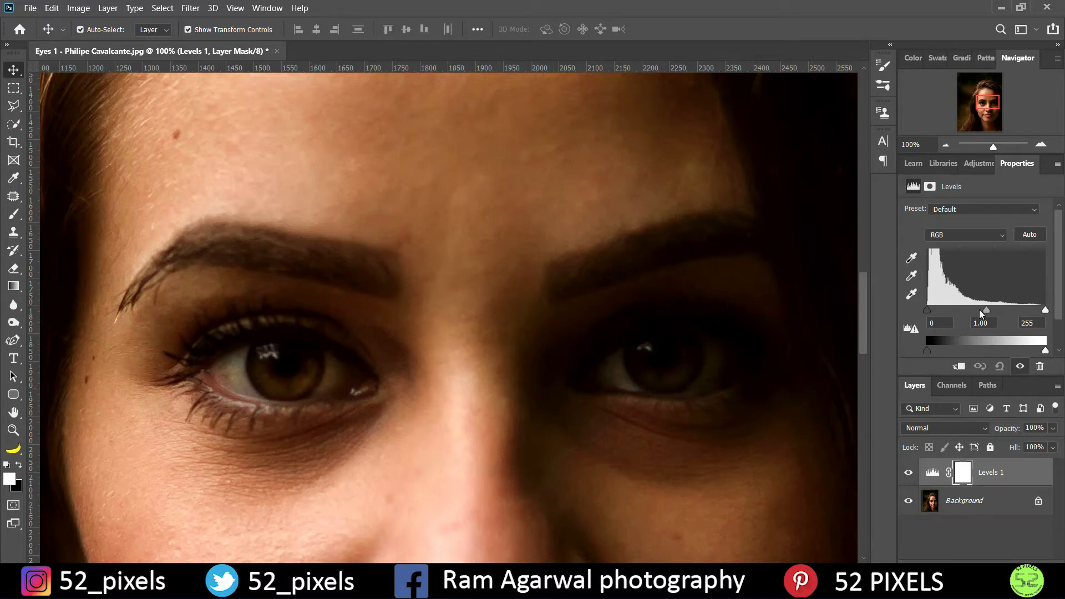
drag(1047, 313, 982, 314)
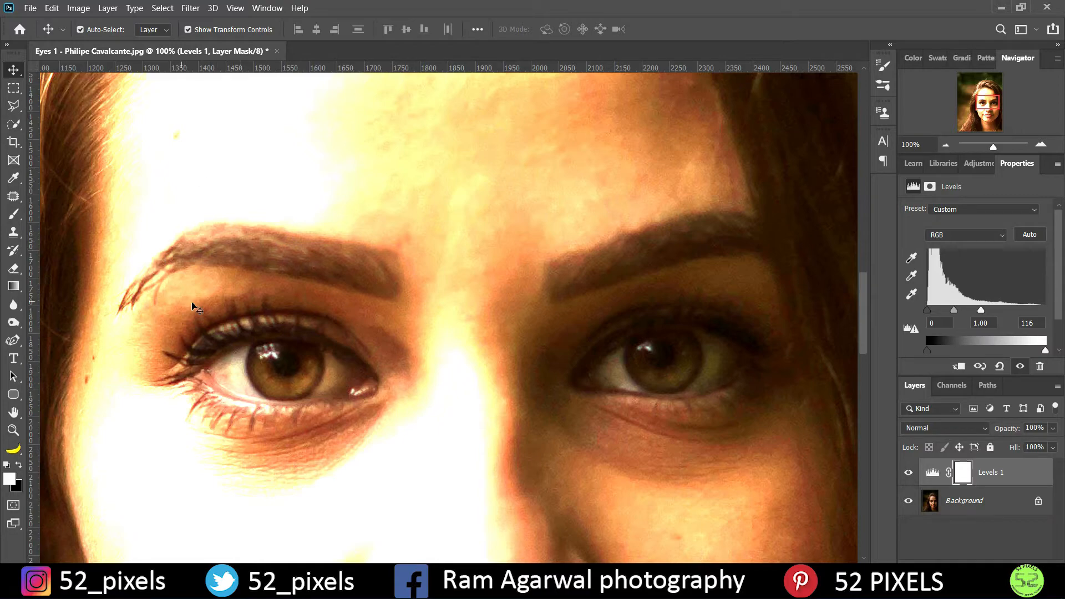
Step: Examine the brightening effect on the whole portrait and on the iris of the image's left eye up close
key(ctrl)
key(ctrl+minus)
key(ctrl+minus)
key(ctrl+minus)
key(ctrl+minus)
key(ctrl+minus)
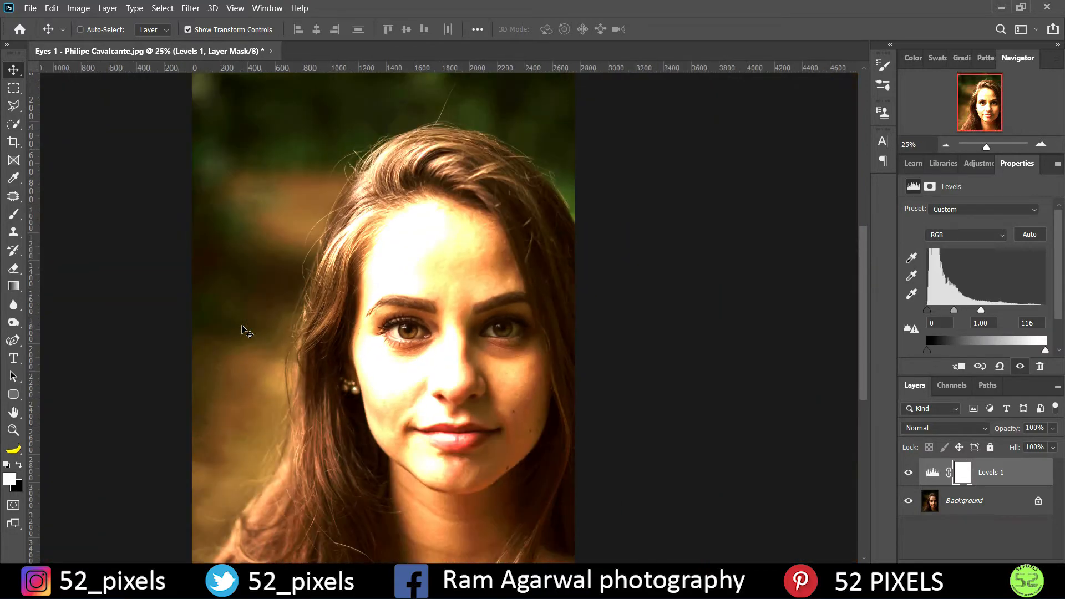
key(ctrl+plus)
key(ctrl+plus)
key(ctrl+plus)
key(ctrl+plus)
key(ctrl+plus)
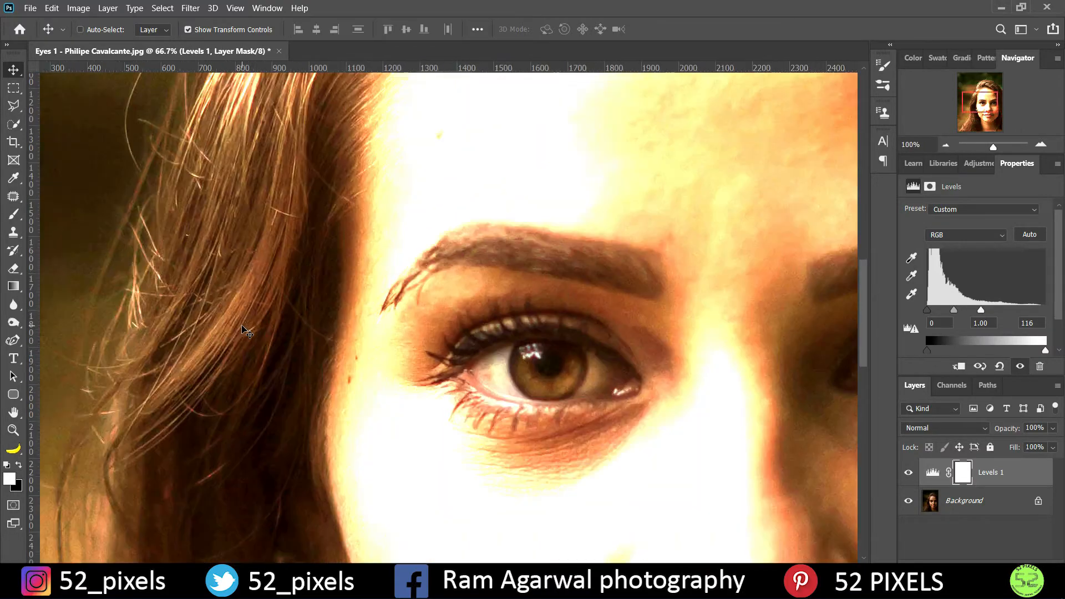
key(ctrl+plus)
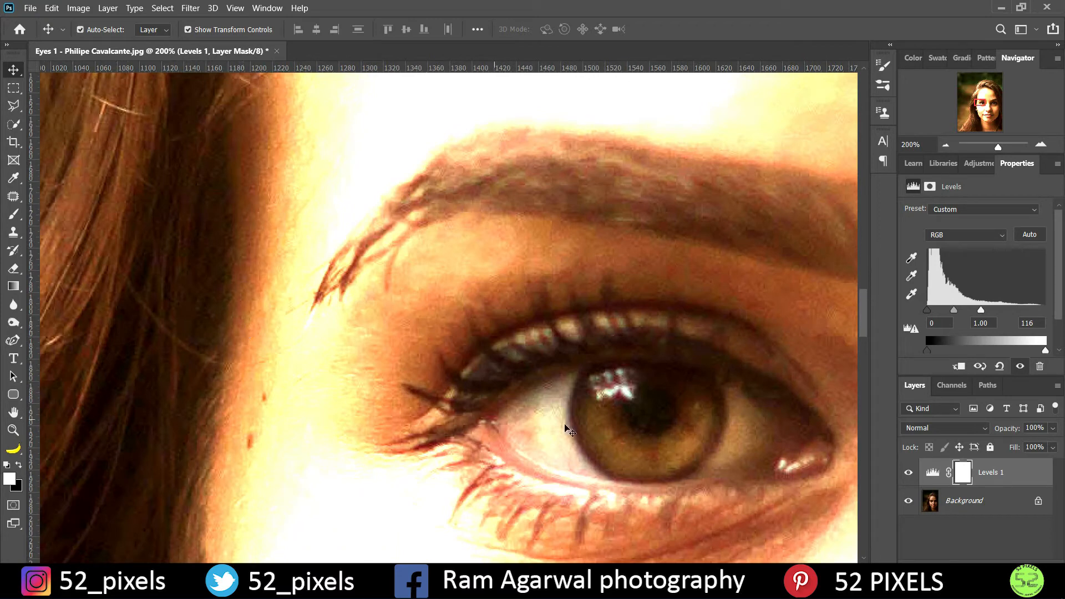
drag(533, 361, 270, 276)
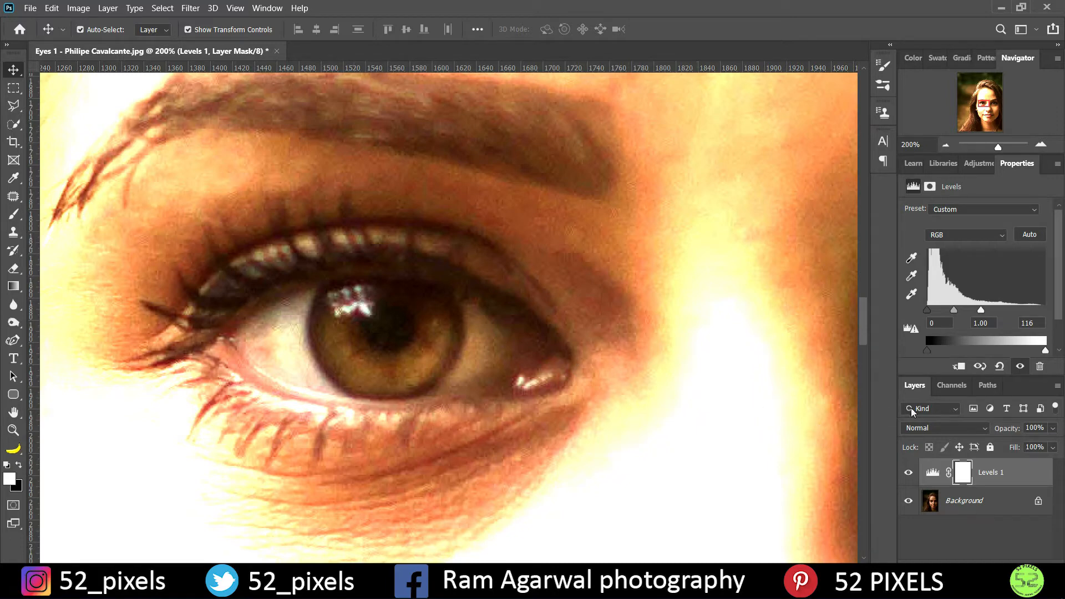
Step: Invert the Levels layer's mask so the brightening is hidden across the whole portrait
click(962, 477)
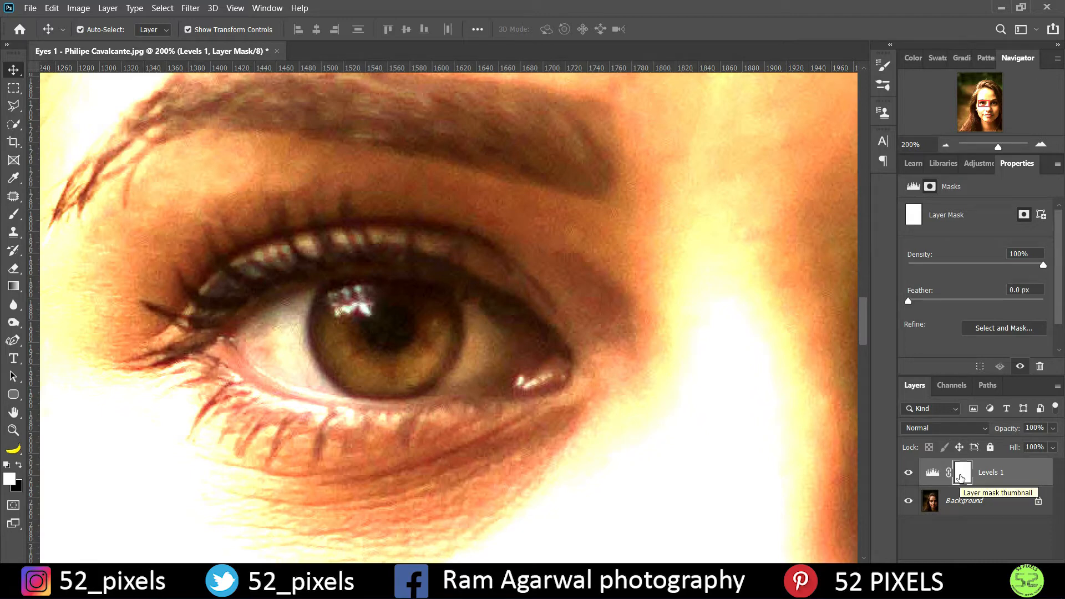
key(ctrl+minus)
key(ctrl+minus)
key(ctrl+minus)
key(ctrl+minus)
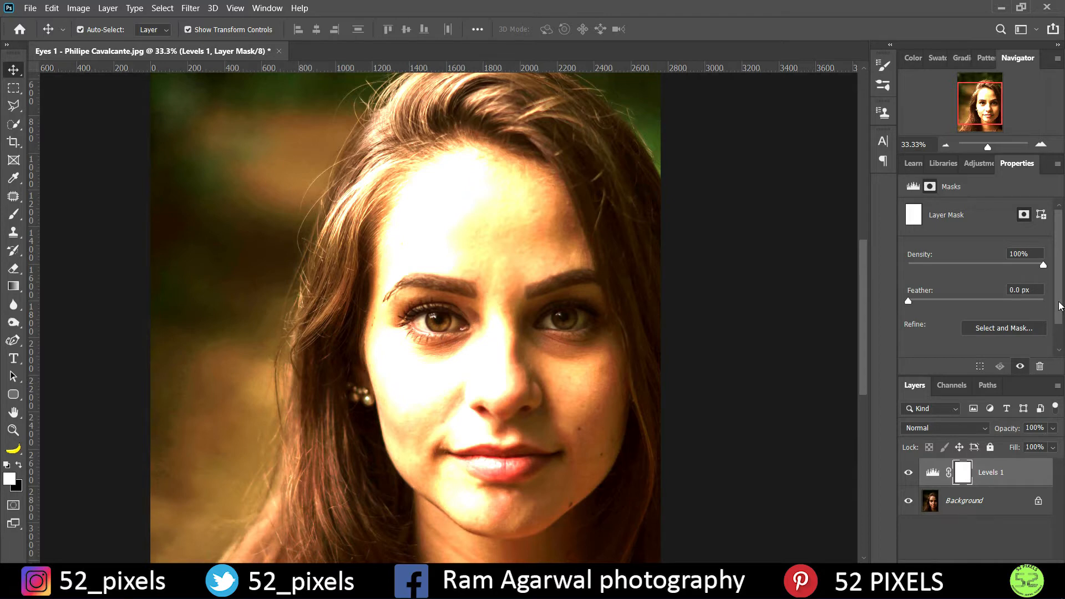
scroll(1060, 306, down, 1)
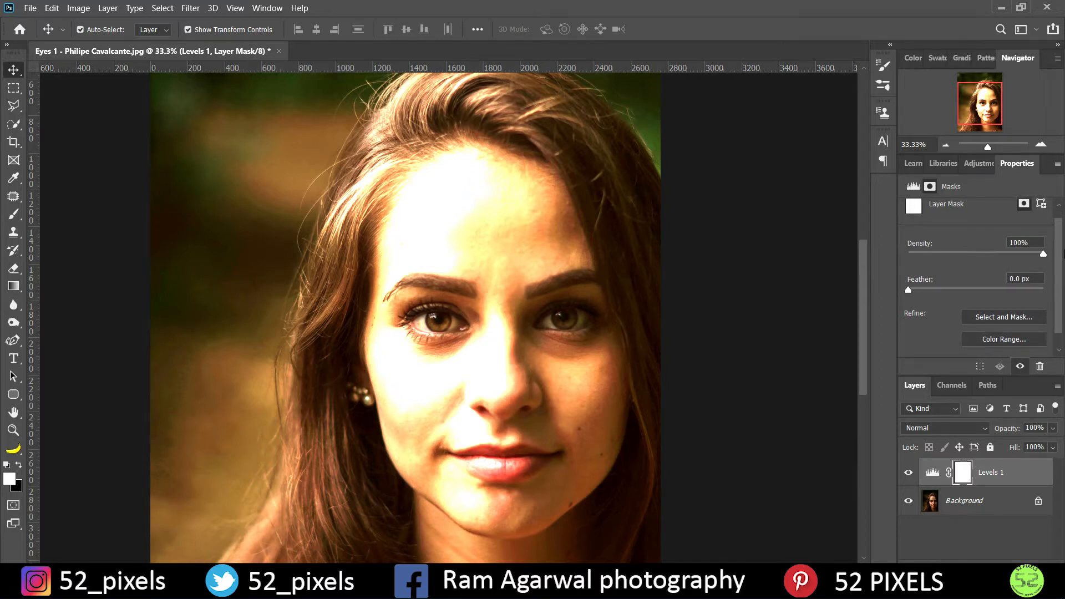
scroll(1061, 266, down, 2)
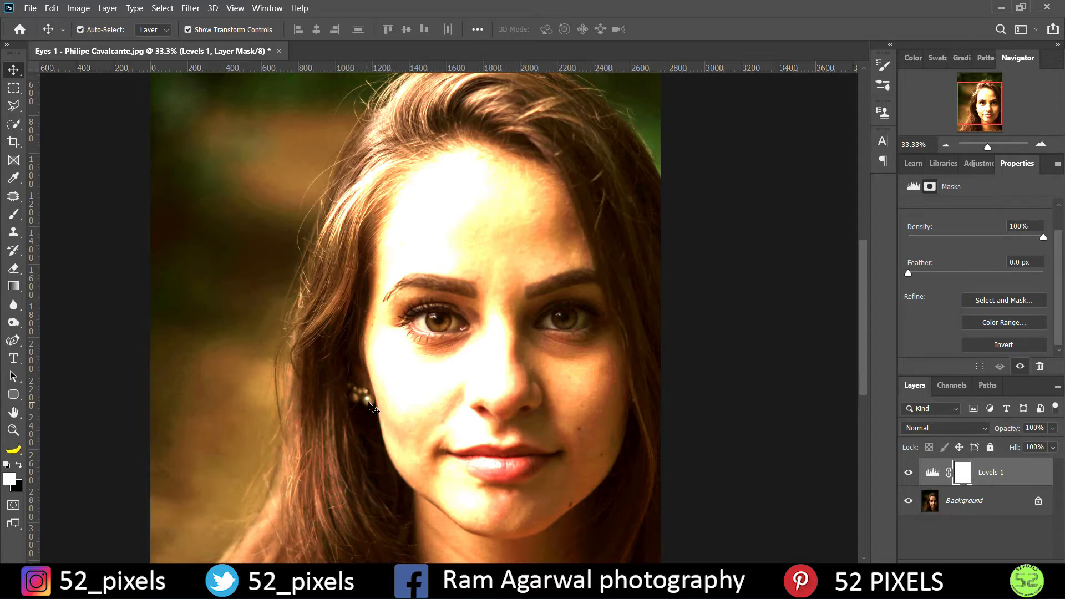
click(994, 345)
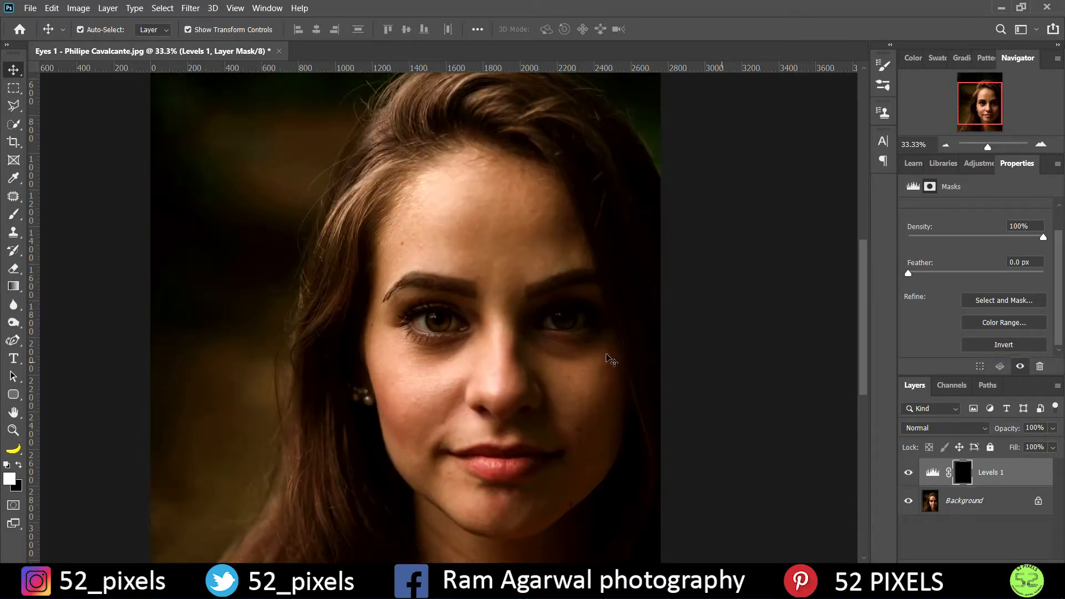
Step: Set up the Brush tool with 30% opacity and a 3 px size for detailed work on the image's left eye
key(ctrl+plus)
key(ctrl+plus)
key(ctrl+plus)
key(ctrl+plus)
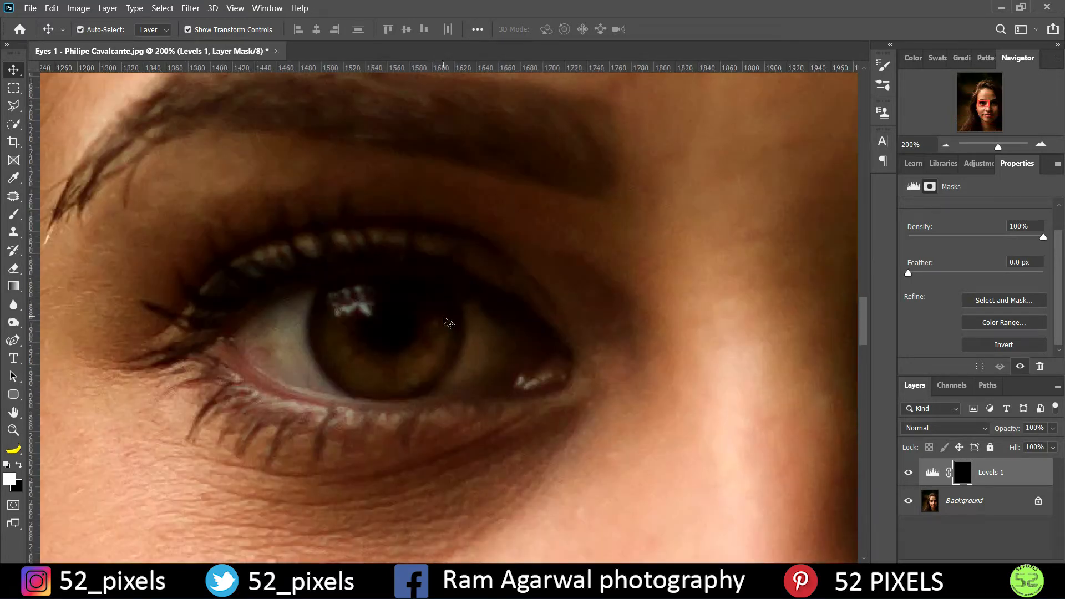
click(15, 216)
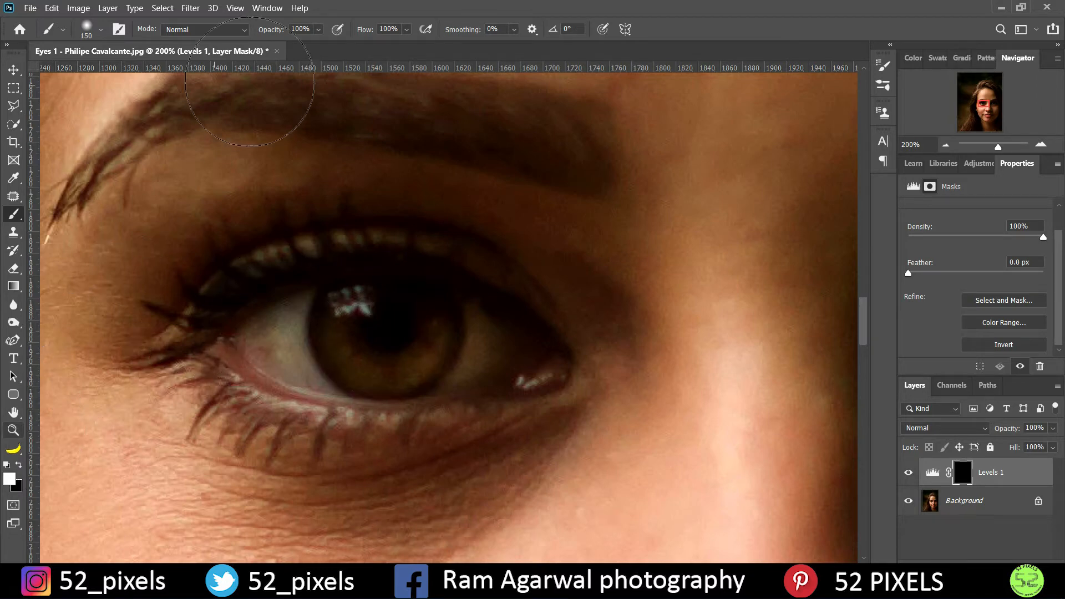
click(318, 29)
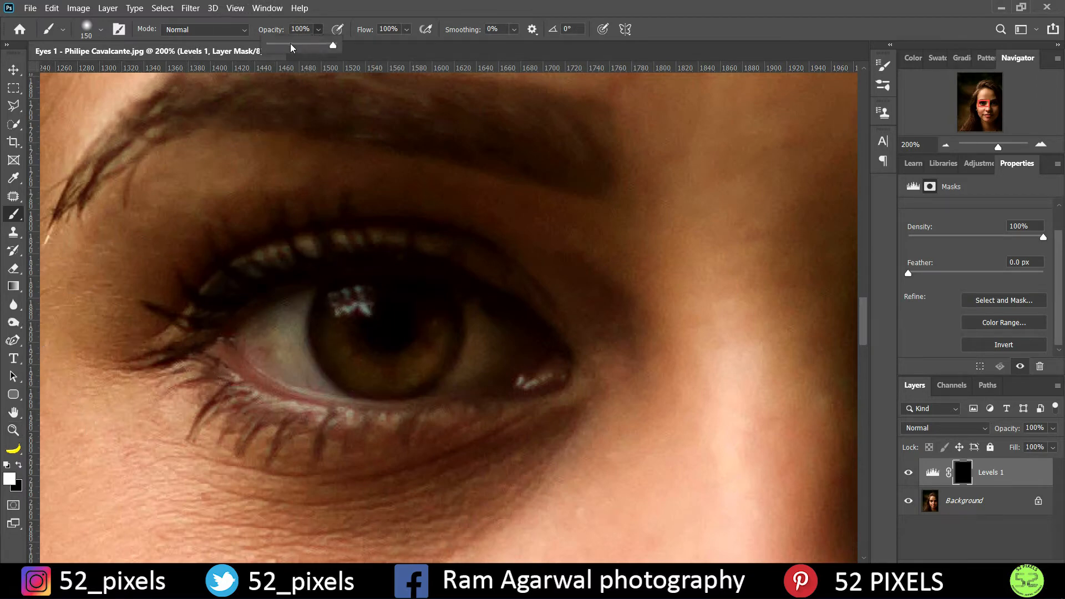
mouse_move(294, 46)
mouse_down()
mouse_move(302, 44)
mouse_move(290, 47)
mouse_up()
click(318, 30)
click(100, 30)
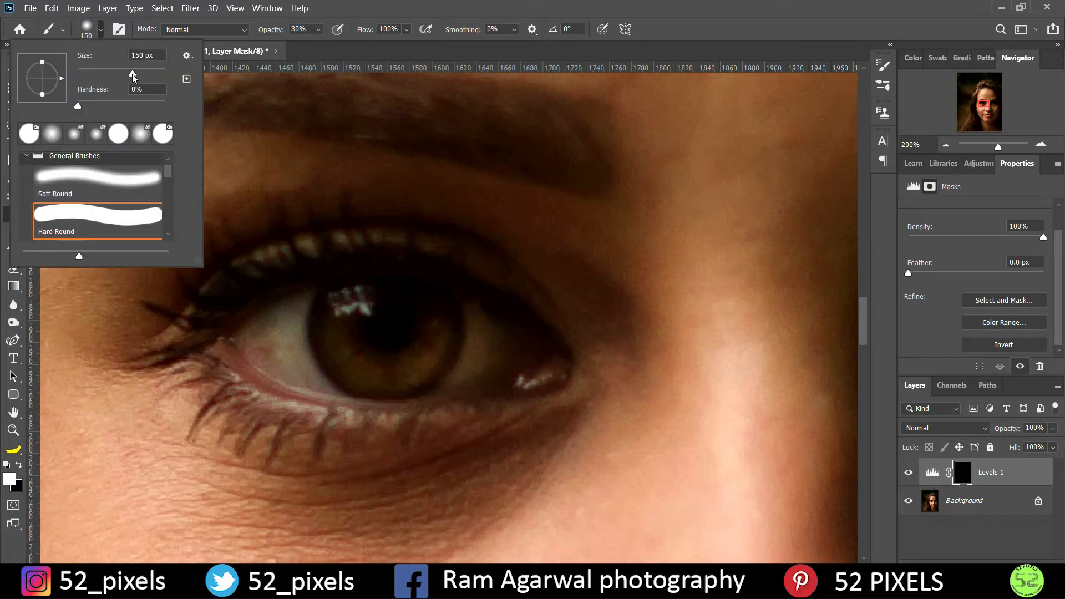
drag(133, 74, 79, 73)
click(101, 29)
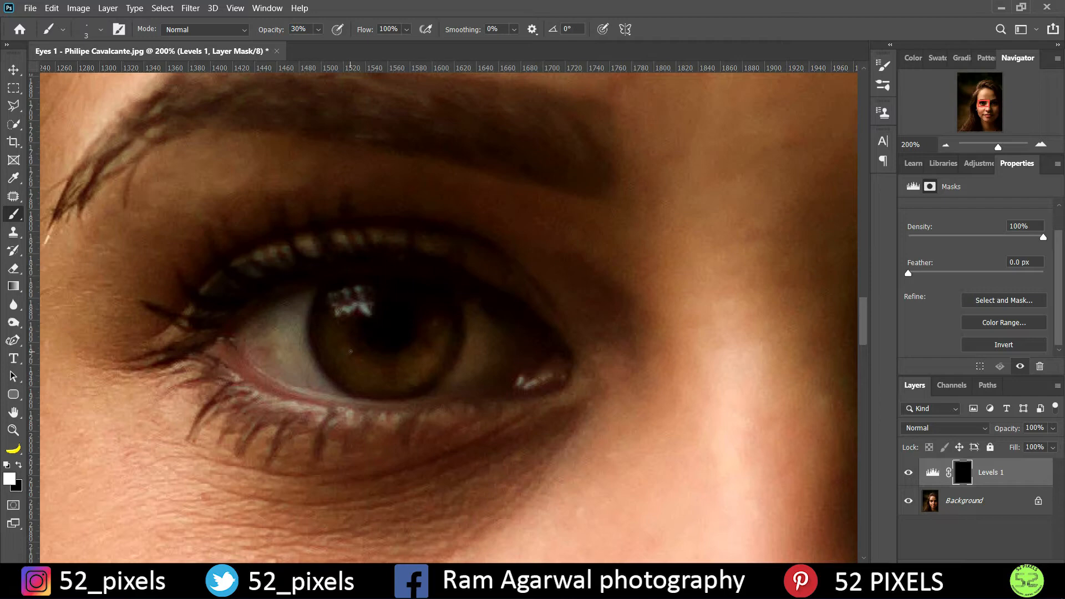
Step: Paint thin white rays on the Levels mask, radiating from the pupil across the lower-right part of the iris
scroll(351, 351, up, 1)
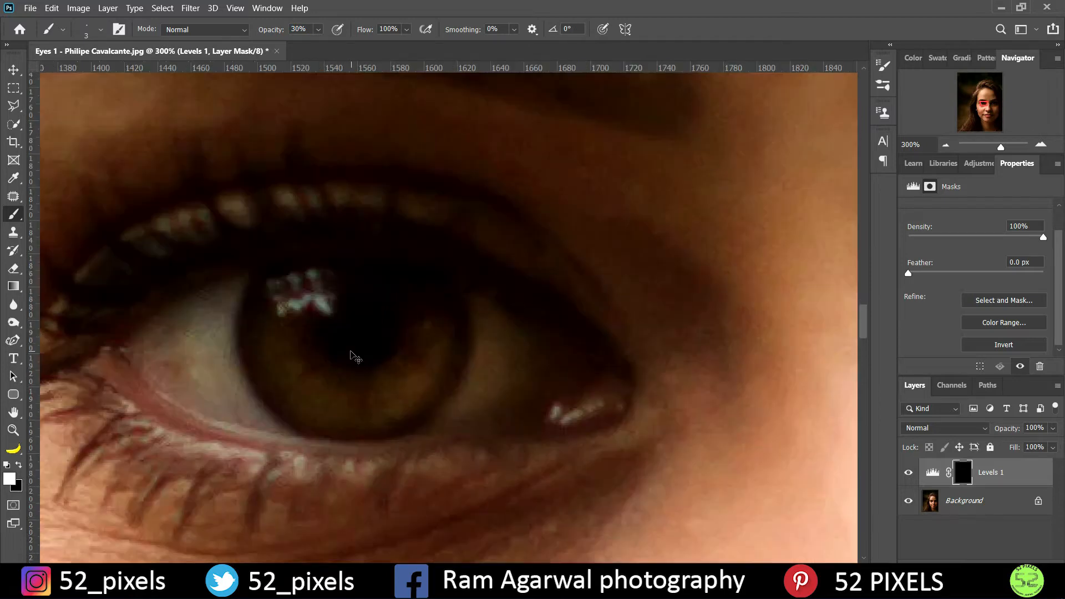
drag(364, 352, 424, 289)
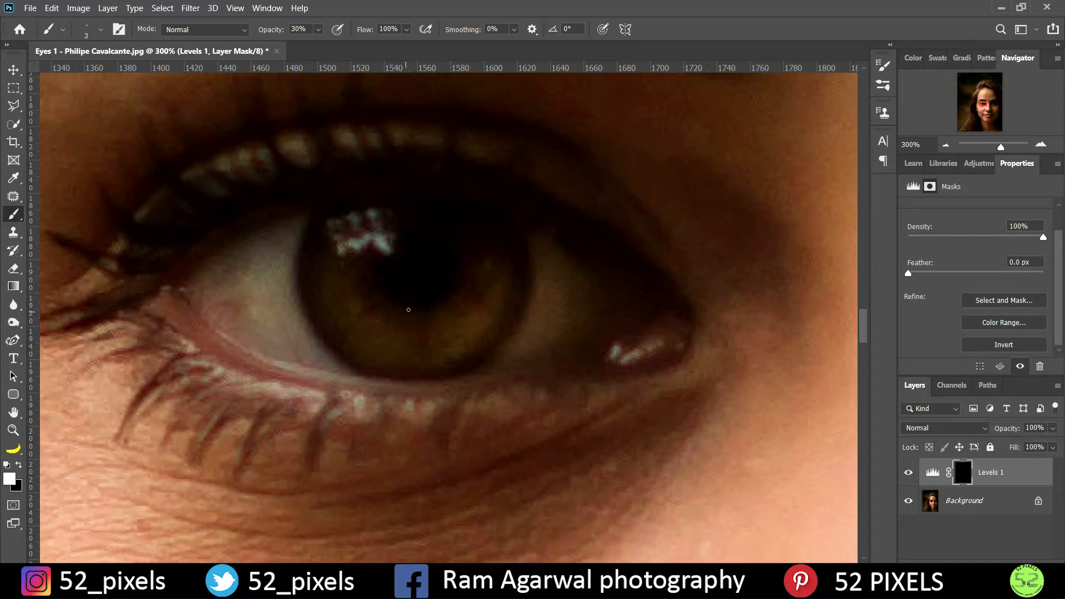
drag(408, 352, 408, 371)
mouse_move(425, 355)
mouse_down()
mouse_move(439, 328)
mouse_move(415, 314)
mouse_move(444, 364)
mouse_move(422, 315)
mouse_move(460, 360)
mouse_up()
drag(430, 311, 486, 342)
drag(431, 317, 471, 351)
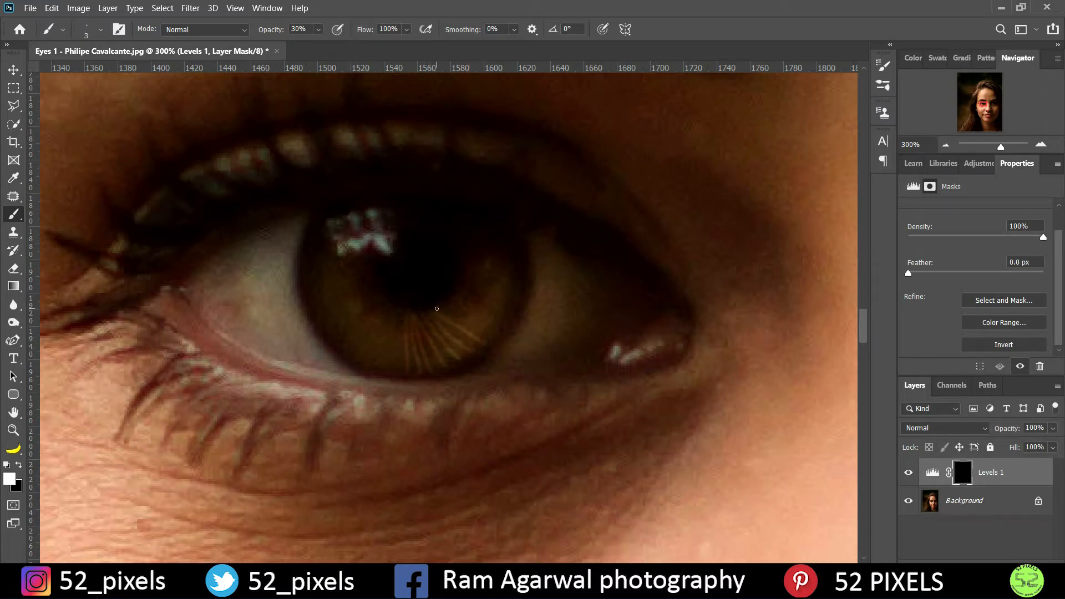
mouse_move(437, 308)
mouse_down()
mouse_move(485, 332)
mouse_move(500, 325)
mouse_up()
Step: Check the Levels mask and add more fine rays between the strokes and up the right side of the iris
alt+click(965, 473)
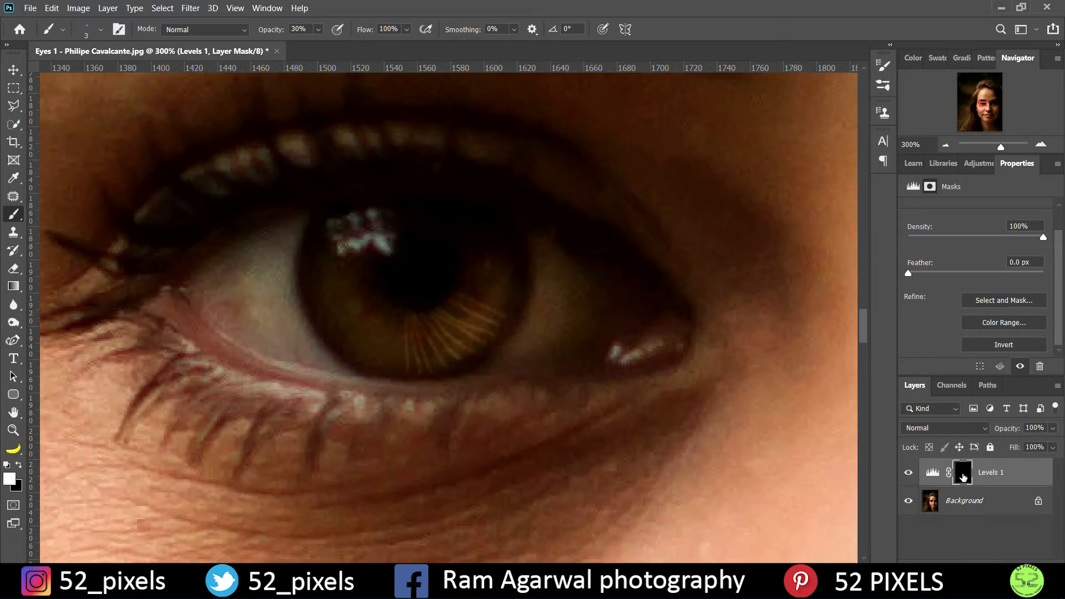
alt+click(964, 473)
drag(459, 314, 486, 326)
drag(488, 288, 504, 293)
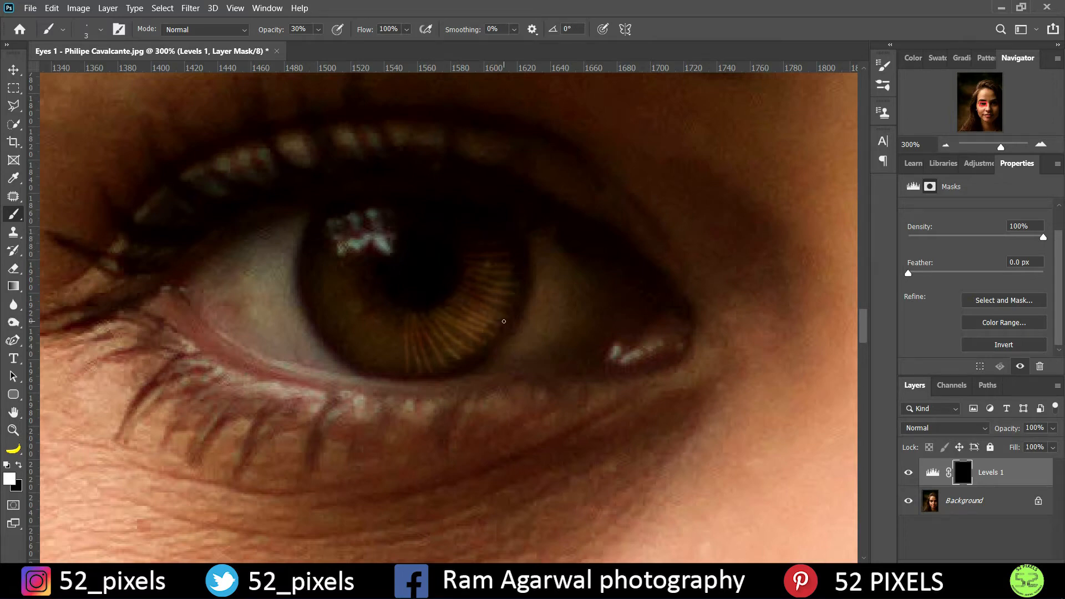
Step: Paint fine white rays on the Levels mask from the pupil outward across the lower-left part of the iris
drag(398, 333, 394, 373)
mouse_move(385, 334)
mouse_down()
mouse_move(377, 367)
mouse_move(392, 304)
mouse_move(363, 360)
mouse_up()
drag(390, 328, 385, 365)
drag(363, 321, 344, 351)
drag(374, 313, 355, 350)
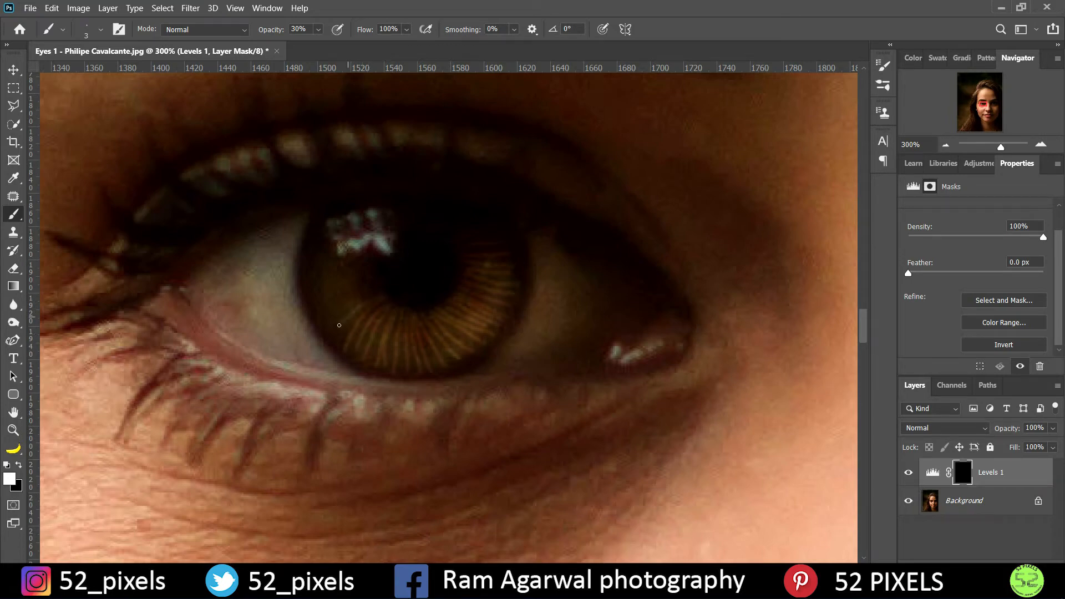